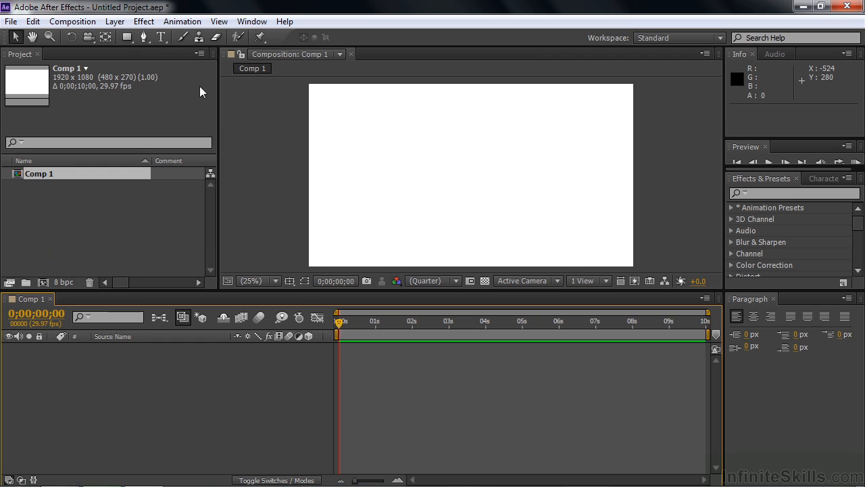
# Step: Activate the Pen tool and add a 1920 x 1080 px magenta solid layer to Comp 1 with the default settings
pyautogui.click(144, 37)
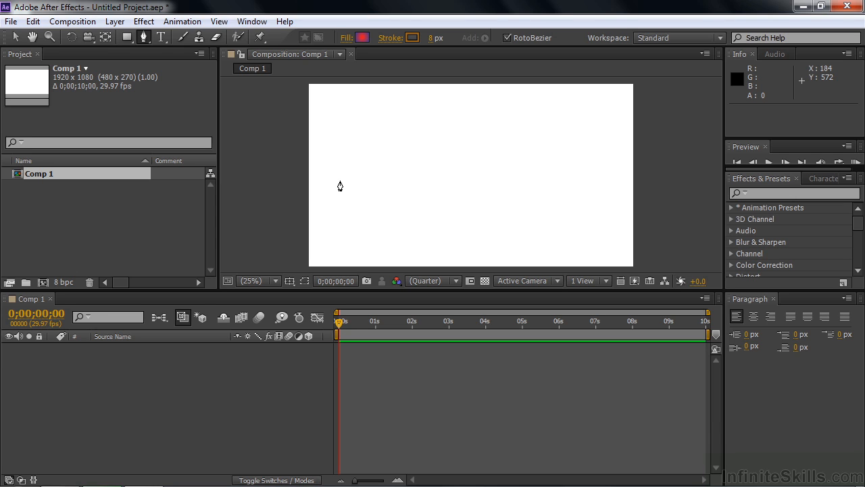
pyautogui.rightClick(127, 377)
pyautogui.moveTo(164, 238)
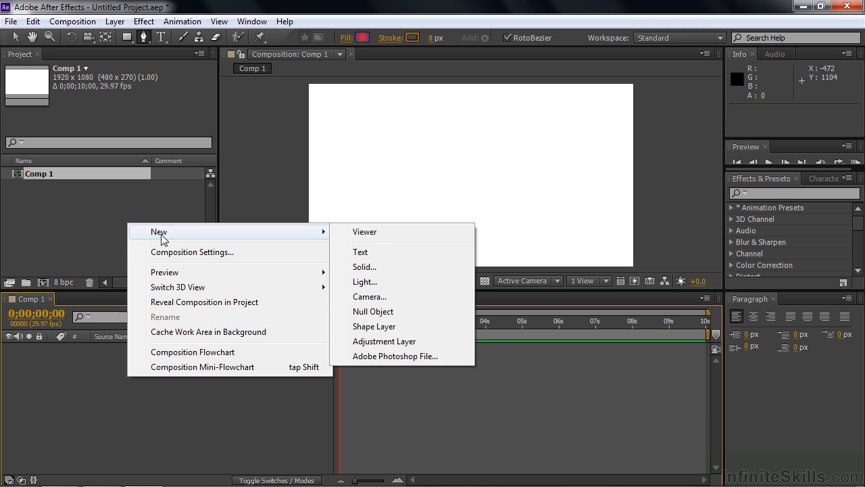
pyautogui.click(375, 267)
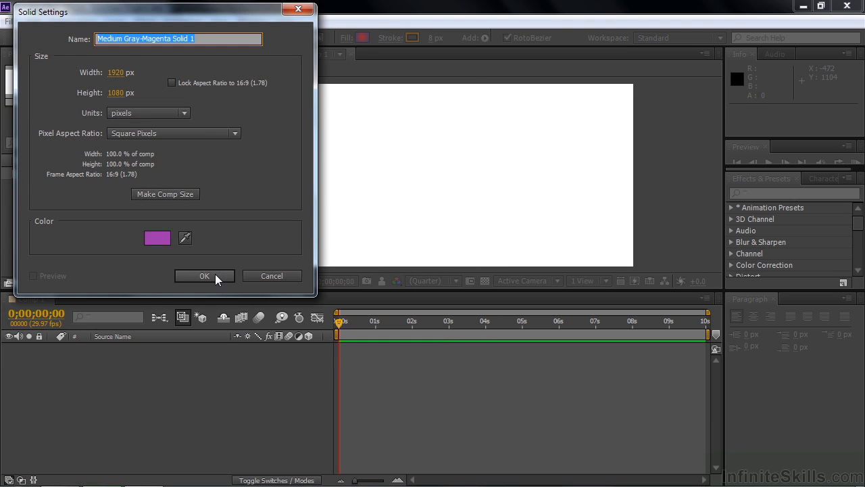
pyautogui.click(211, 275)
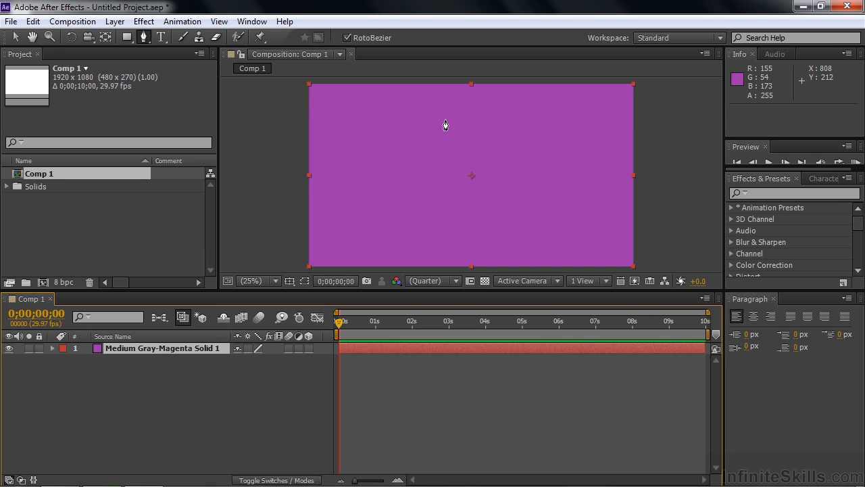
# Step: Draw a closed, rounded five-point RotoBezier mask on the solid, over the upper middle of the frame
pyautogui.click(373, 161)
pyautogui.click(464, 198)
pyautogui.click(552, 141)
pyautogui.click(498, 104)
pyautogui.click(400, 102)
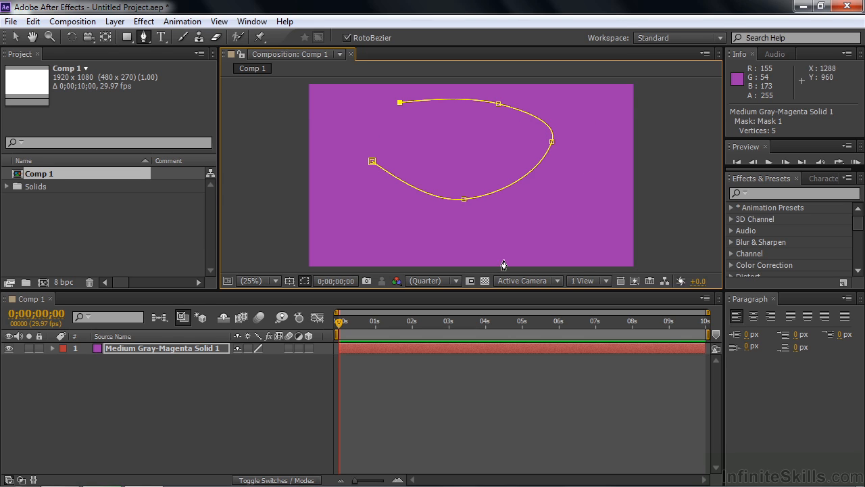
pyautogui.click(371, 162)
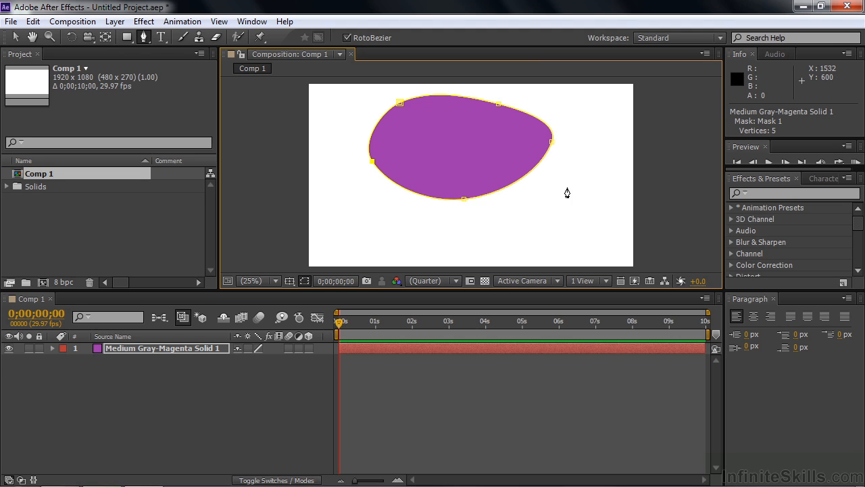
# Step: Check the masked solid against the transparency grid, turn the grid off again, and hide the deselected solid layer
pyautogui.click(484, 280)
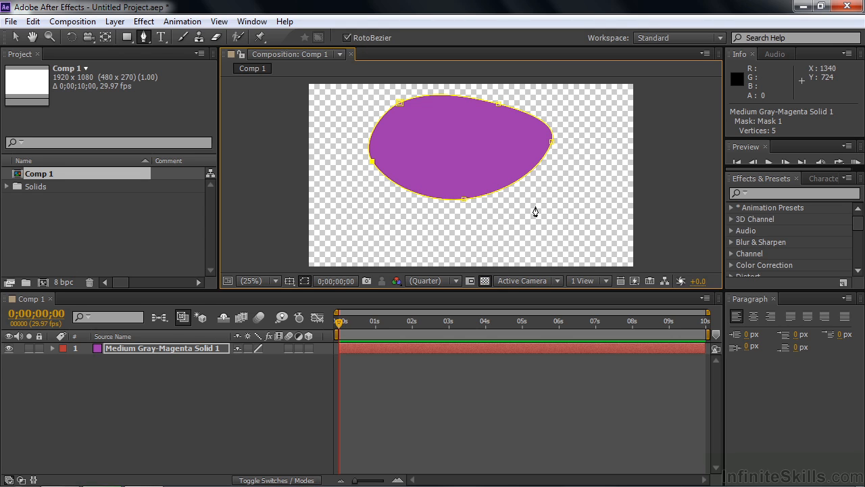
pyautogui.click(484, 281)
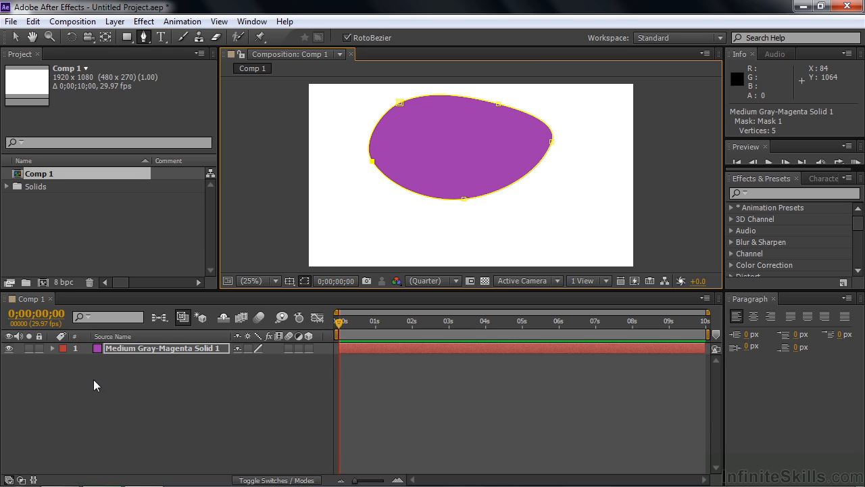
pyautogui.click(137, 372)
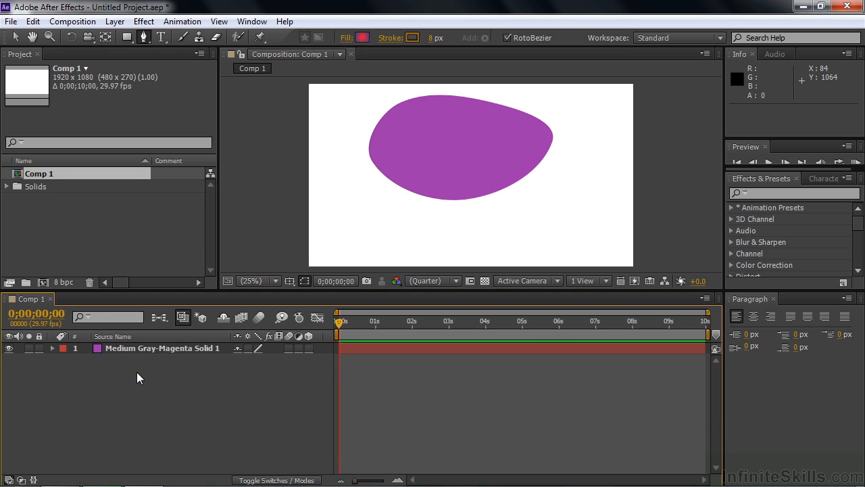
pyautogui.click(8, 348)
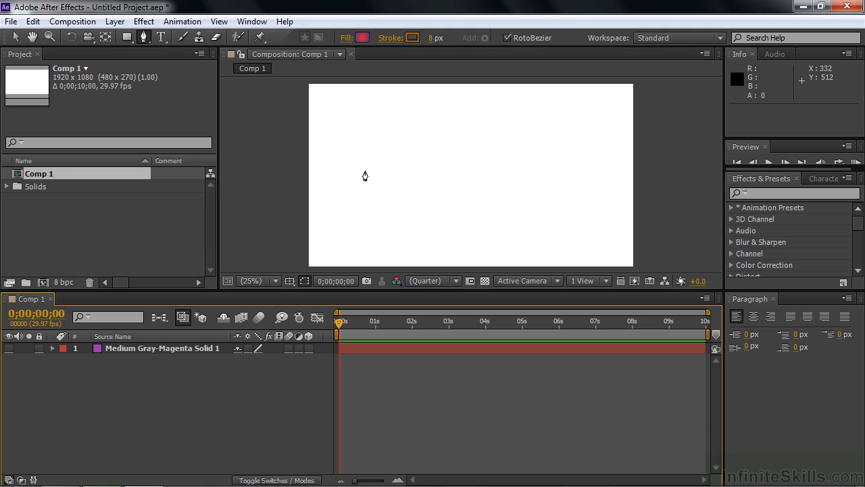
# Step: With no layer selected, draw a closed eight-point freeform RotoBezier shape across the composition as a new shape layer
pyautogui.click(353, 163)
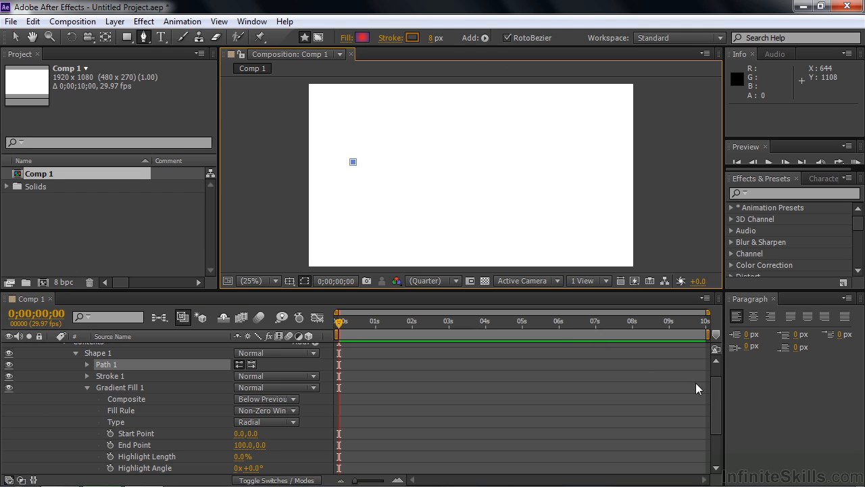
pyautogui.scroll(1, 716, 414)
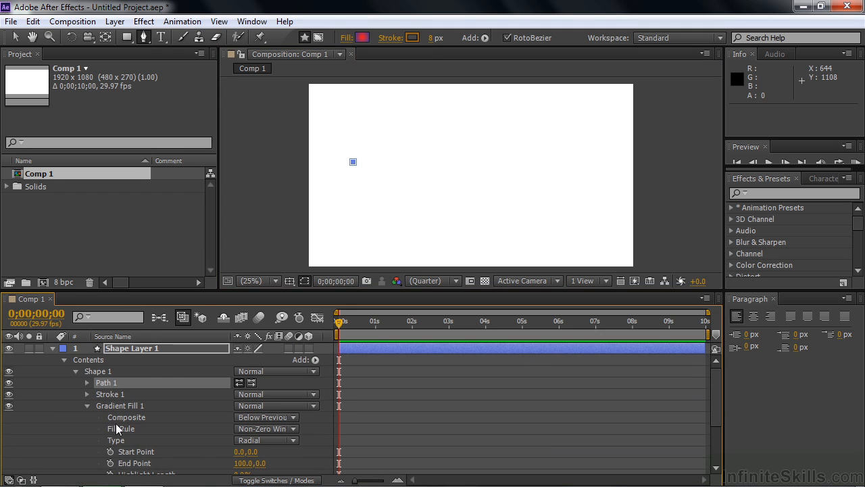
pyautogui.click(52, 348)
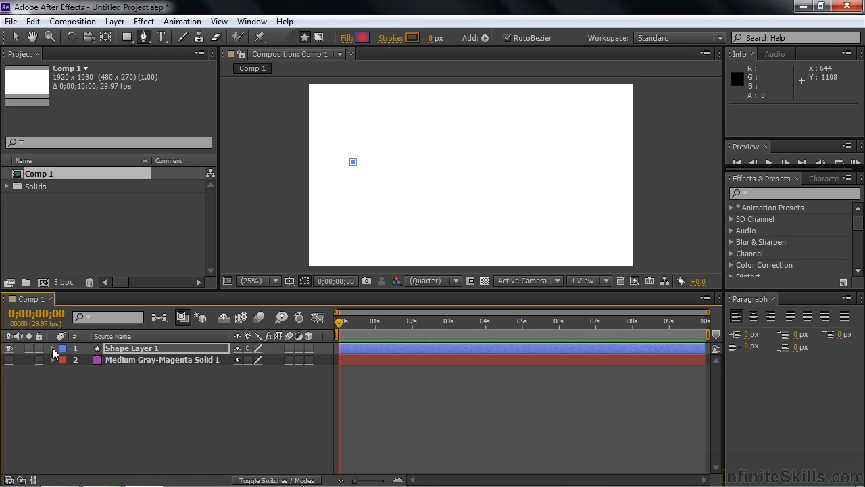
pyautogui.click(385, 118)
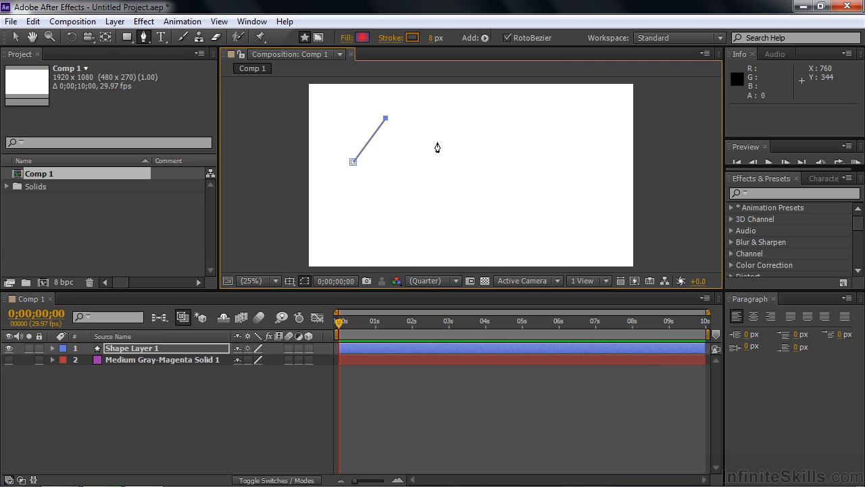
pyautogui.click(437, 142)
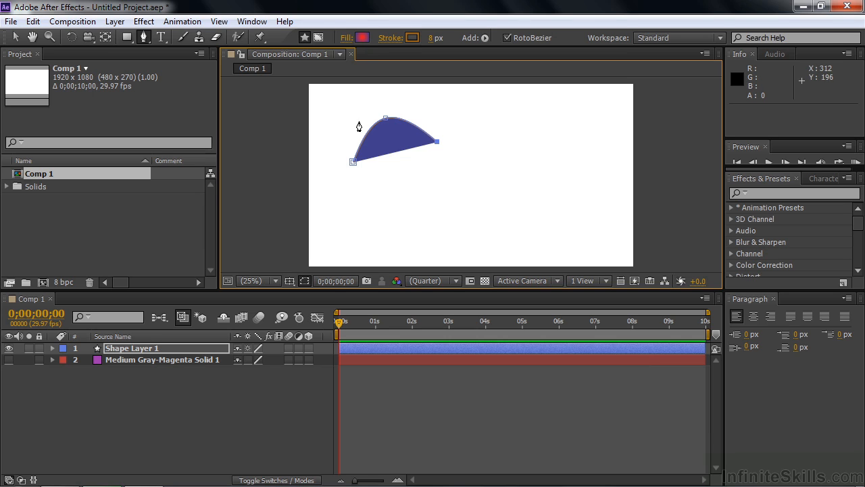
pyautogui.click(545, 204)
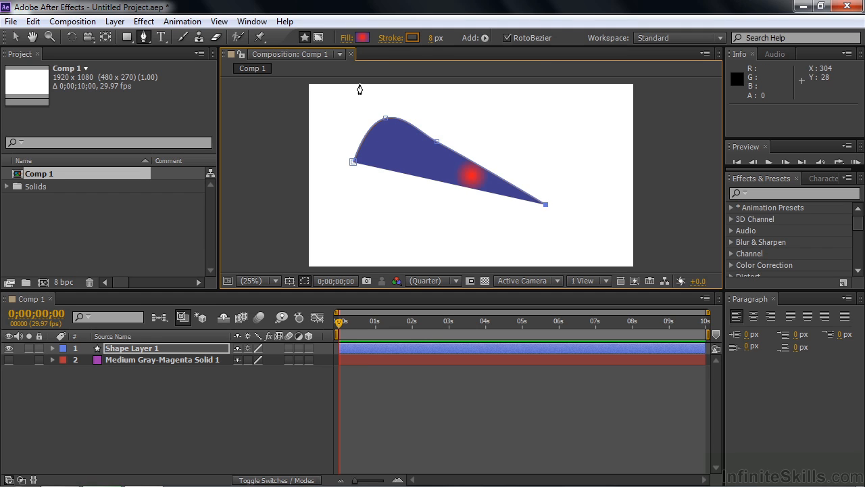
pyautogui.moveTo(401, 233); pyautogui.dragTo(399, 259)
pyautogui.click(420, 187)
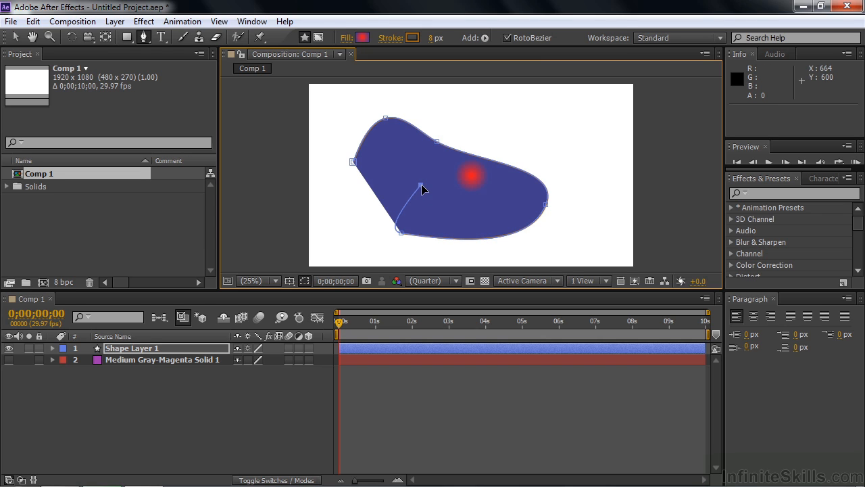
pyautogui.click(361, 217)
pyautogui.click(384, 166)
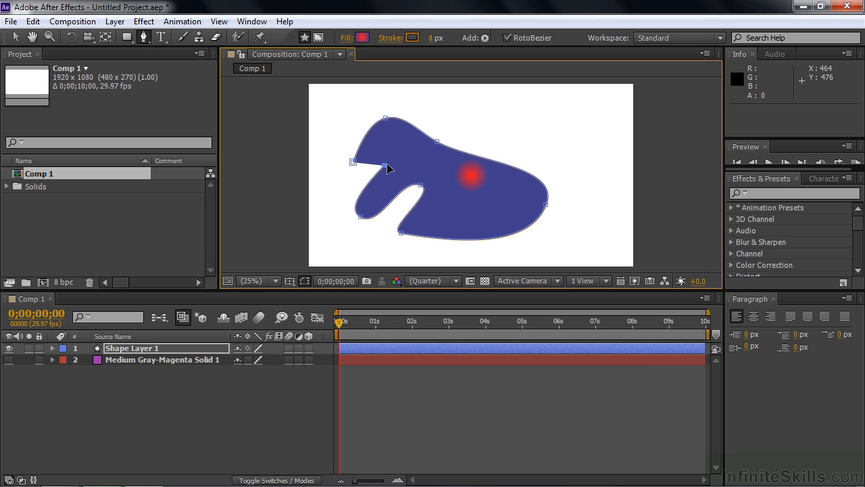
pyautogui.click(351, 162)
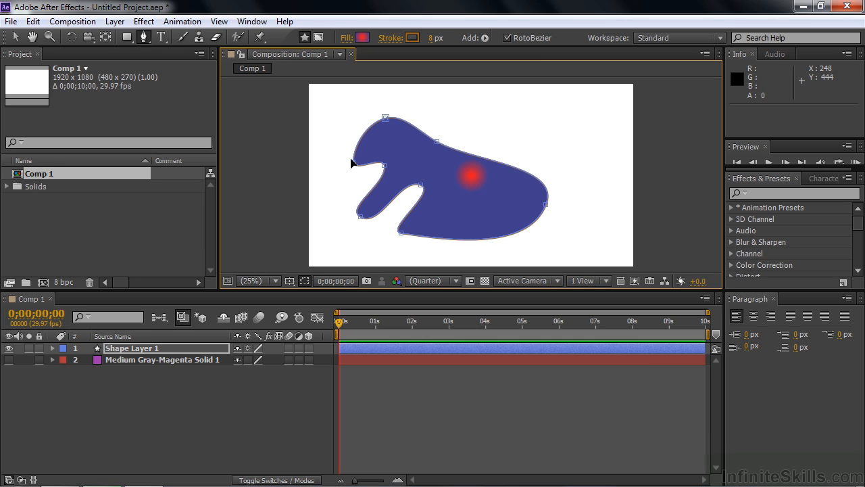
# Step: Expand Shape Layer 1 down to the Path property of Path 1, collapsing the Gradient Fill settings
pyautogui.click(52, 348)
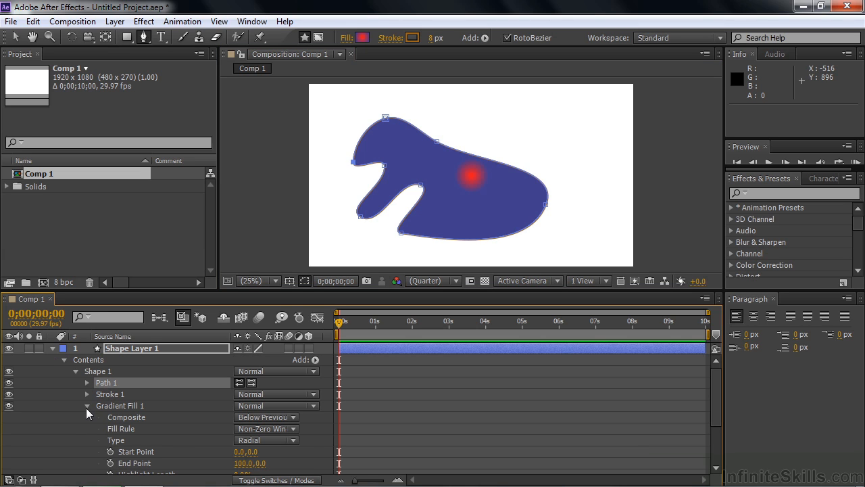
pyautogui.click(87, 406)
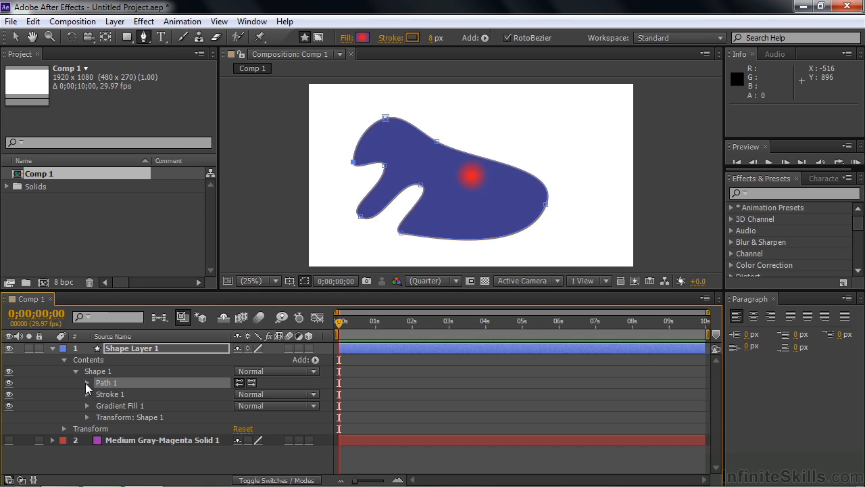
pyautogui.click(86, 383)
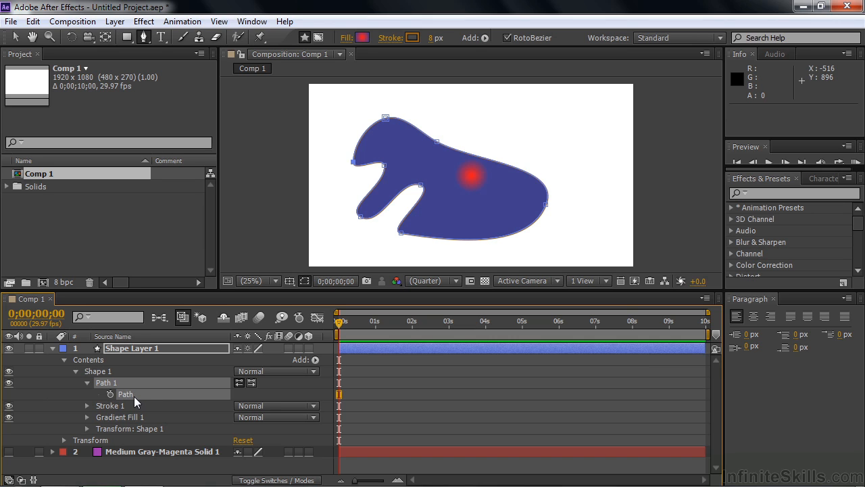
# Step: Add an ellipse about 136 x 112 px near the composition's lower-left corner to Shape Layer 1, and expand its Size and Position properties
pyautogui.click(127, 37)
pyautogui.moveTo(131, 38); pyautogui.dragTo(160, 64)
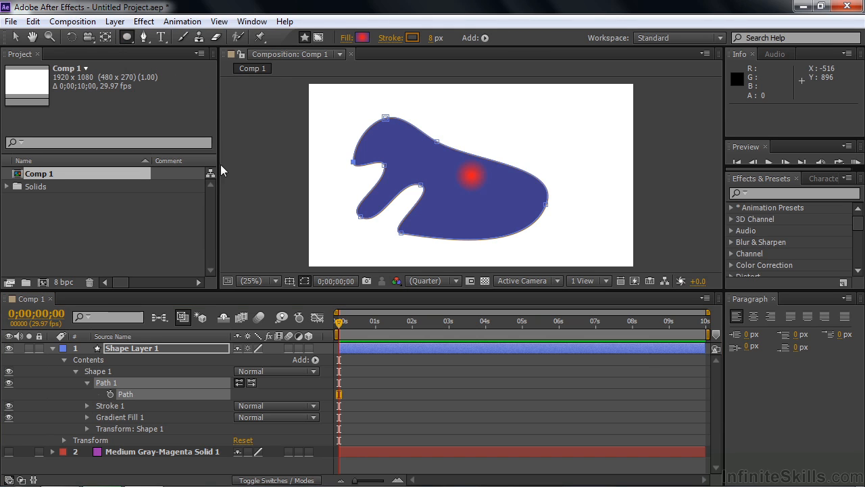
pyautogui.click(124, 353)
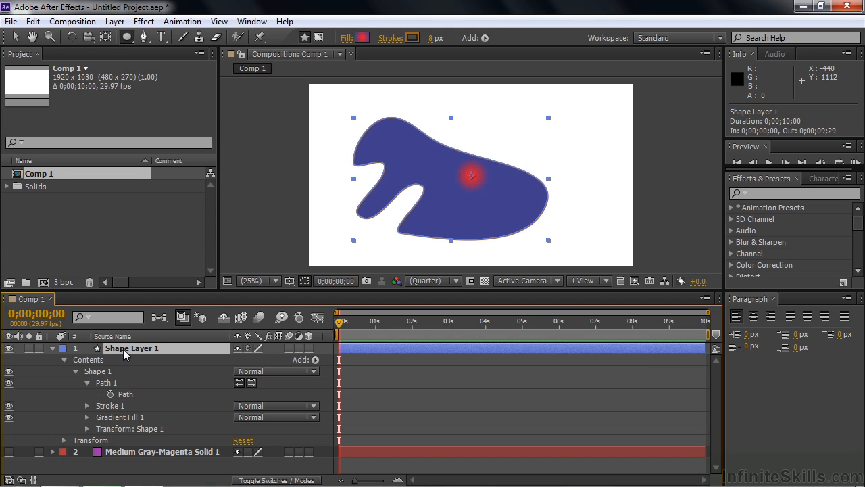
pyautogui.moveTo(326, 241); pyautogui.dragTo(348, 259)
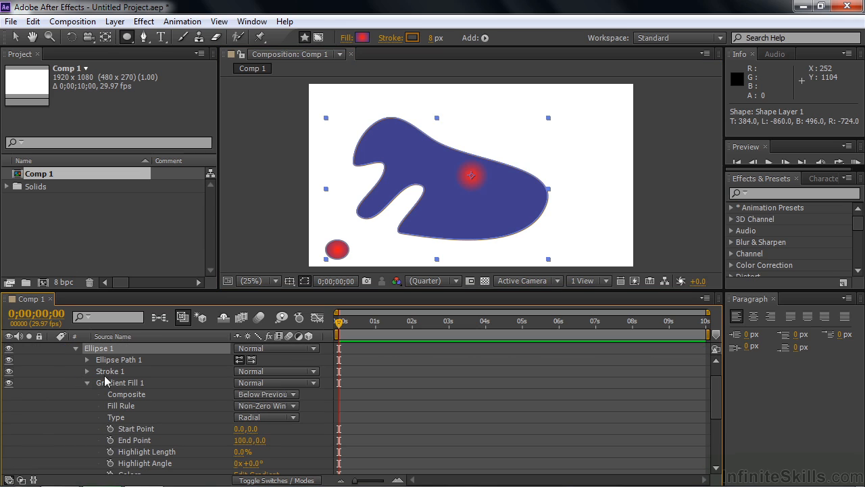
pyautogui.click(87, 383)
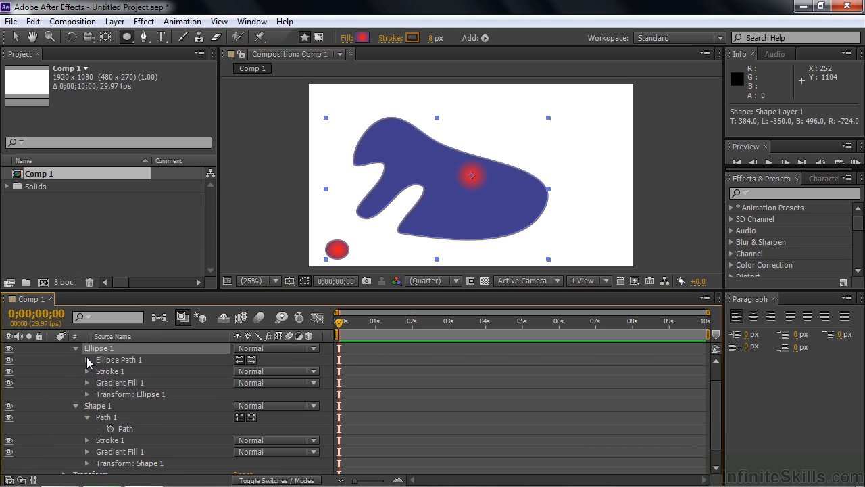
pyautogui.click(87, 360)
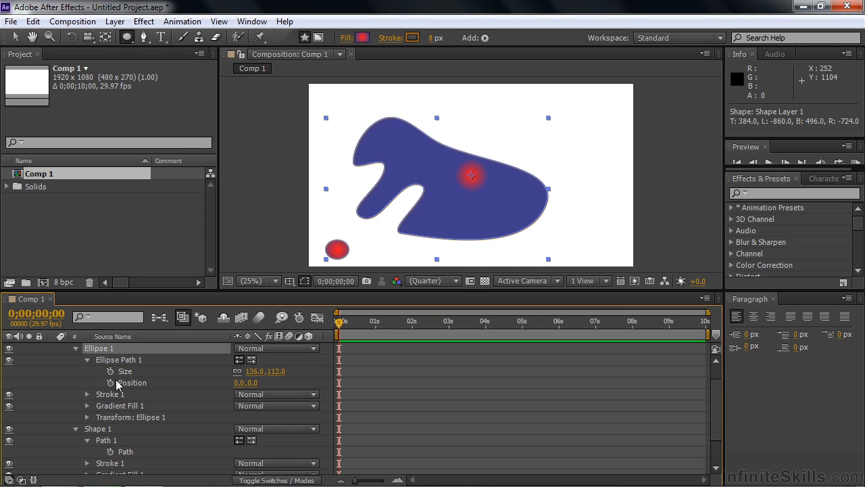
# Step: Keyframe the Path of Shape 1 at 0;00;00;00, and shift the whole path slightly up and right at 0;00;03;03
pyautogui.click(117, 452)
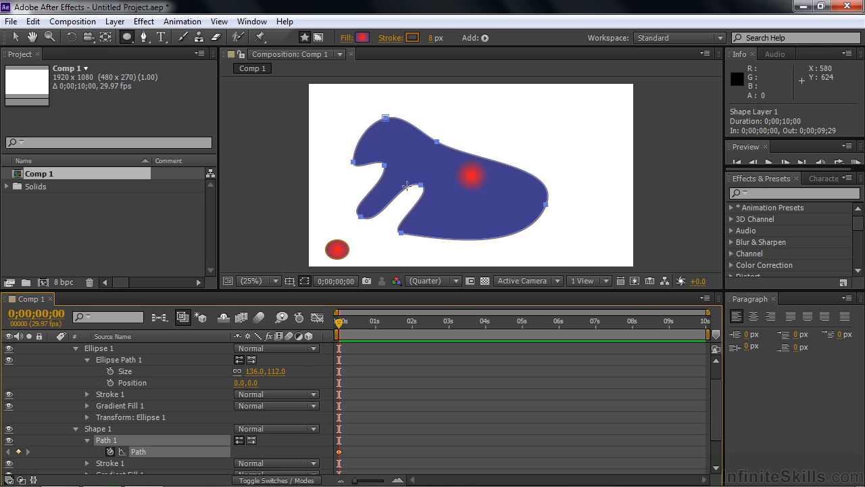
pyautogui.moveTo(340, 327); pyautogui.dragTo(453, 331)
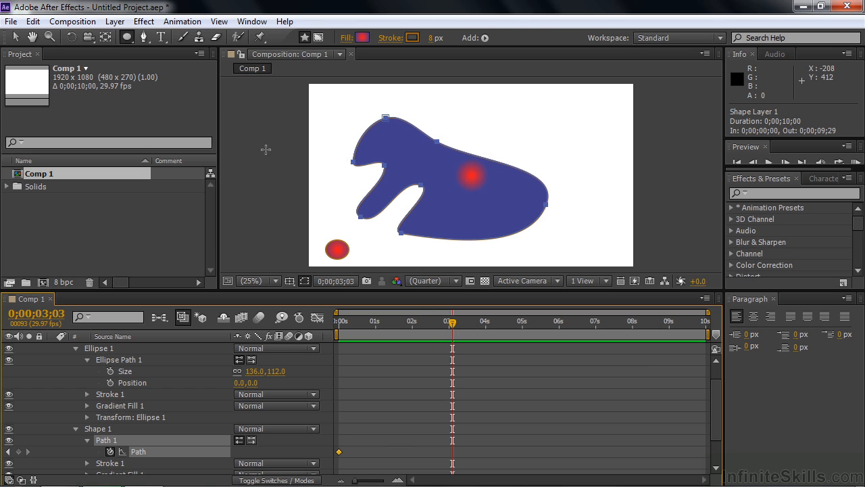
pyautogui.click(15, 37)
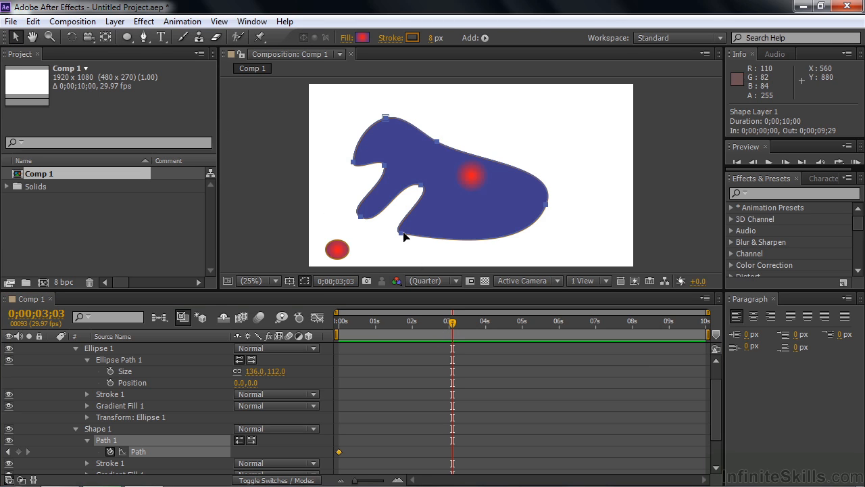
pyautogui.moveTo(402, 235); pyautogui.dragTo(411, 232)
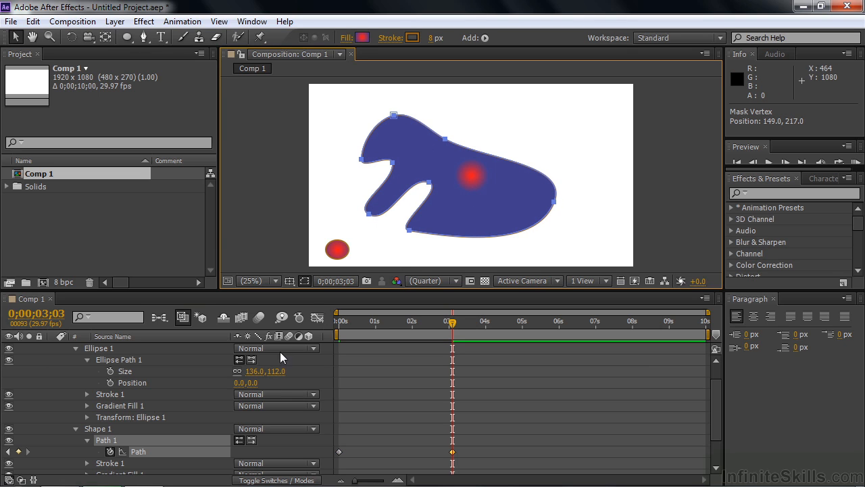
# Step: Reshape Shape 1 at 0;00;03;03 by moving individual vertices of its lower edge, left end and upper edge
pyautogui.click(98, 430)
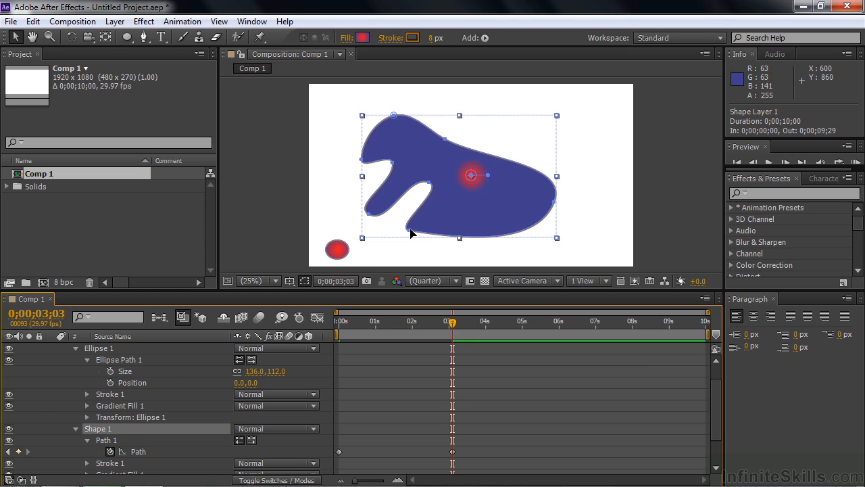
pyautogui.moveTo(411, 233); pyautogui.dragTo(460, 218)
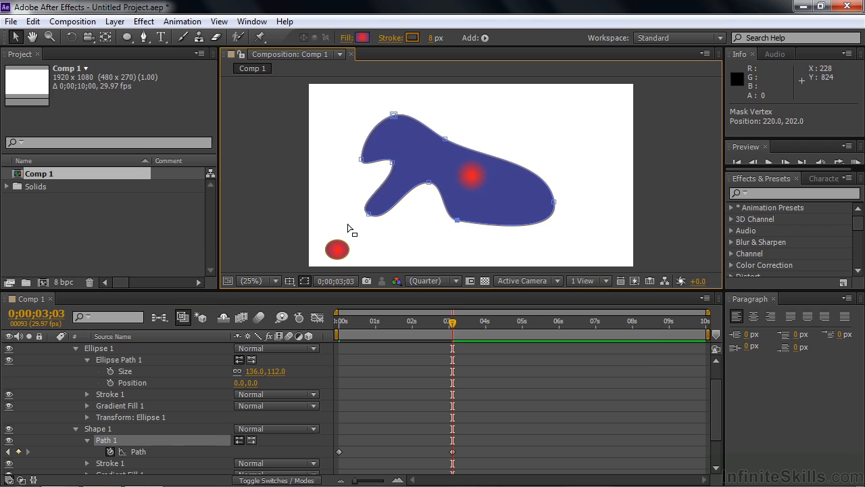
pyautogui.moveTo(369, 216); pyautogui.dragTo(423, 148)
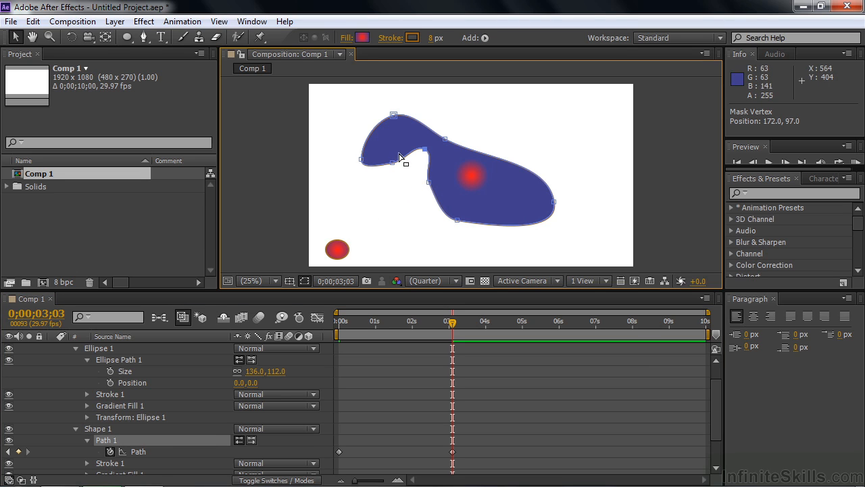
pyautogui.moveTo(362, 162); pyautogui.dragTo(345, 88)
pyautogui.moveTo(448, 139); pyautogui.dragTo(484, 121)
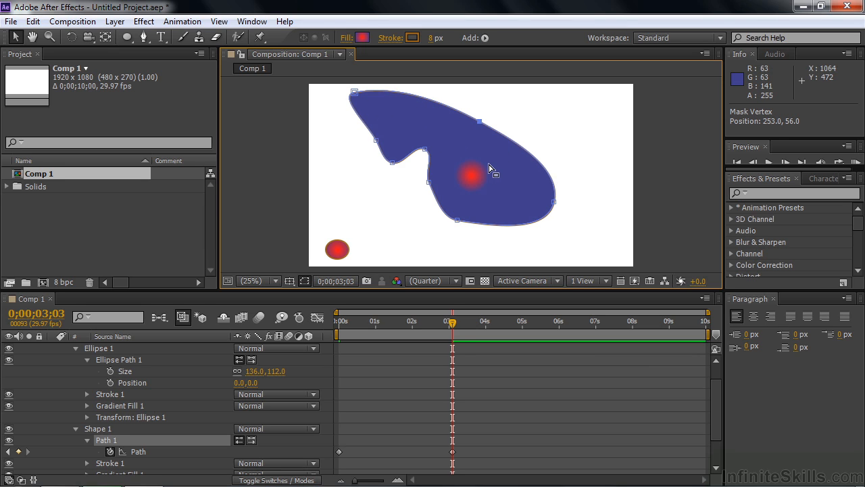
# Step: Move all of Shape Layer 1 by 72, 20 px to the lower right, and shift only the Shape 1 group slightly farther right and down
pyautogui.click(97, 430)
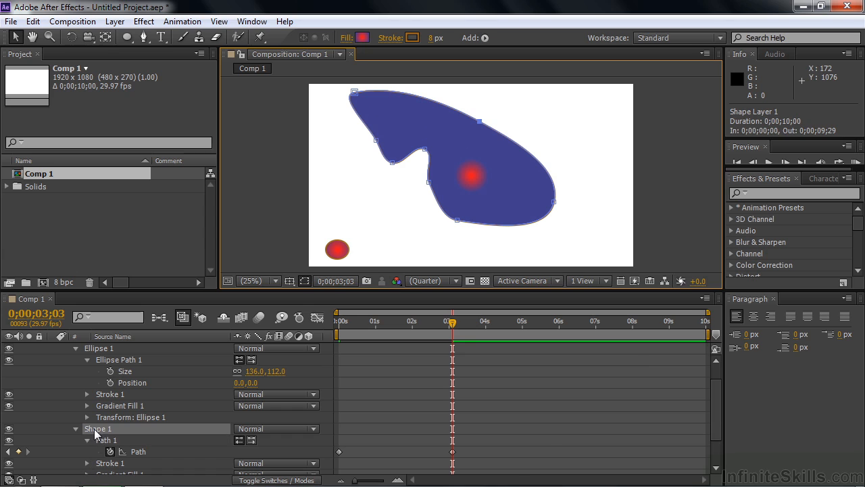
pyautogui.moveTo(378, 213)
pyautogui.mouseDown()
pyautogui.moveTo(421, 226)
pyautogui.moveTo(390, 214)
pyautogui.mouseUp()
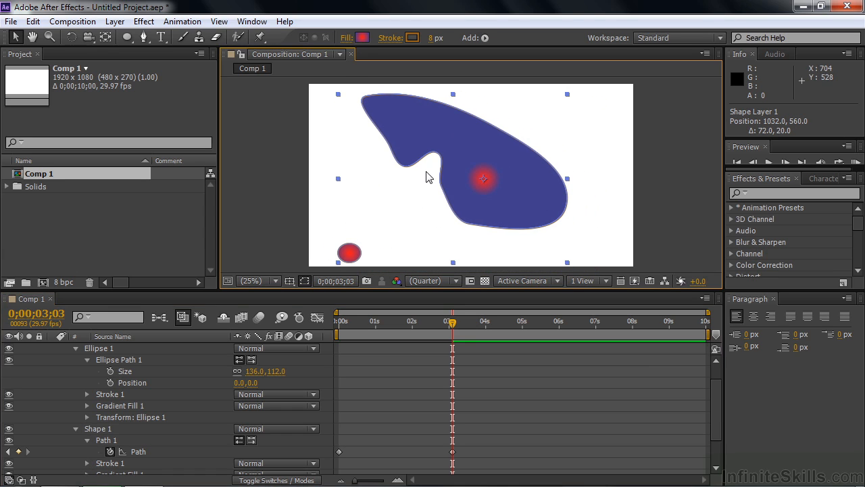
pyautogui.click(101, 431)
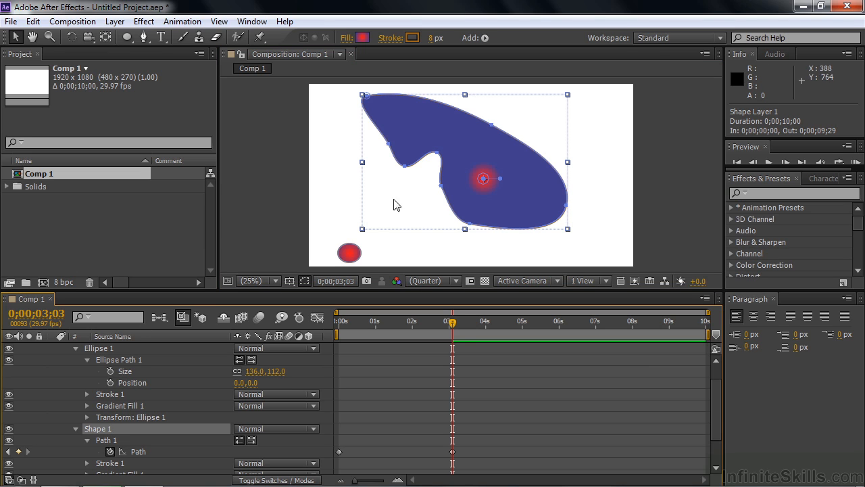
pyautogui.moveTo(419, 152)
pyautogui.mouseDown()
pyautogui.moveTo(425, 141)
pyautogui.moveTo(440, 178)
pyautogui.moveTo(435, 153)
pyautogui.mouseUp()
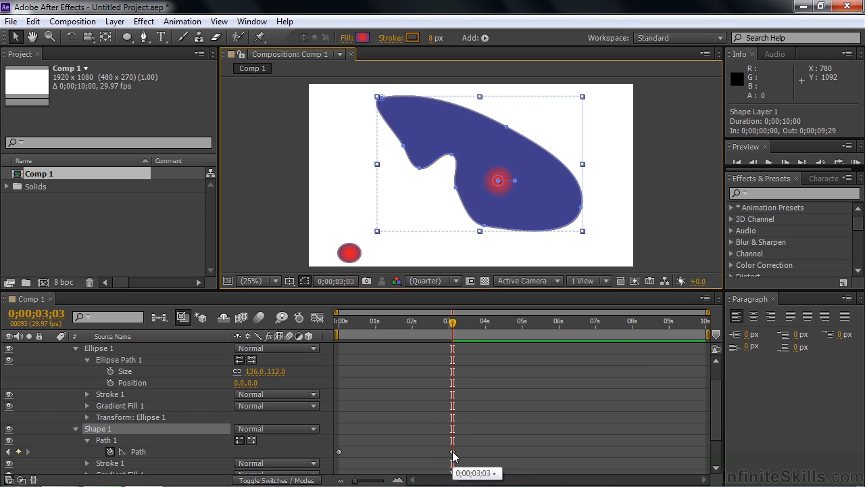
# Step: Preview the path animation from 0;00;00;00 and stop playback at 0;00;02;05
pyautogui.moveTo(451, 322); pyautogui.dragTo(332, 350)
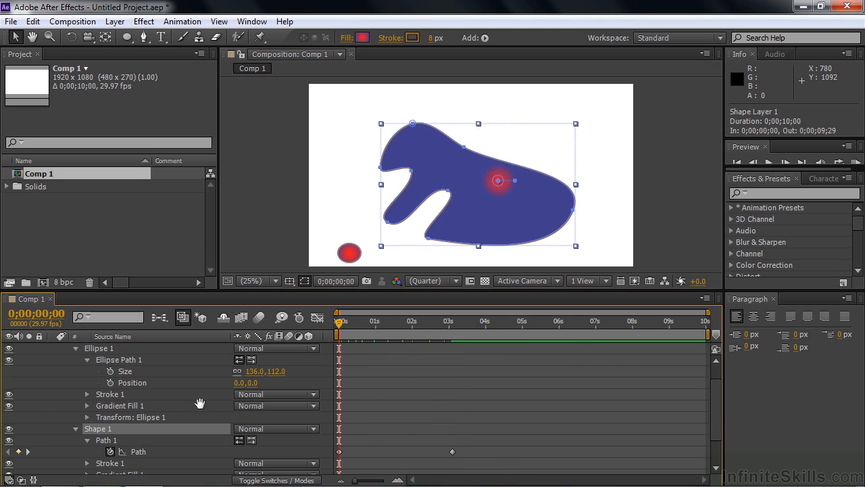
pyautogui.press('space')
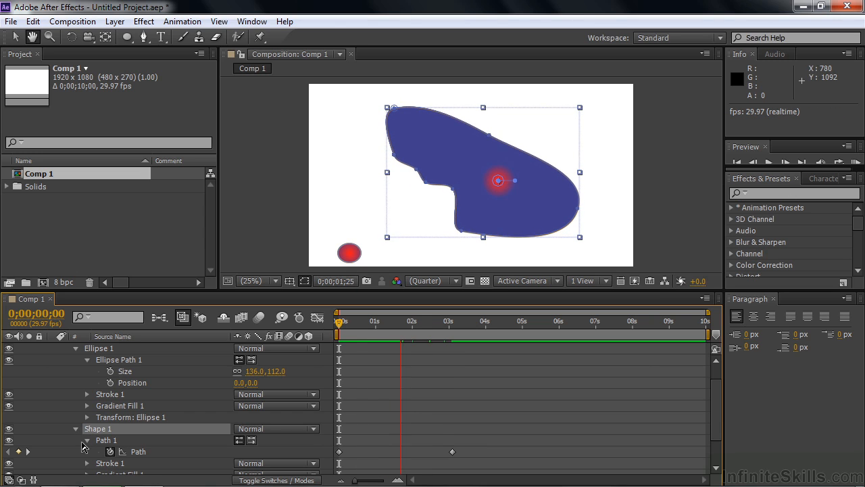
pyautogui.press('space')
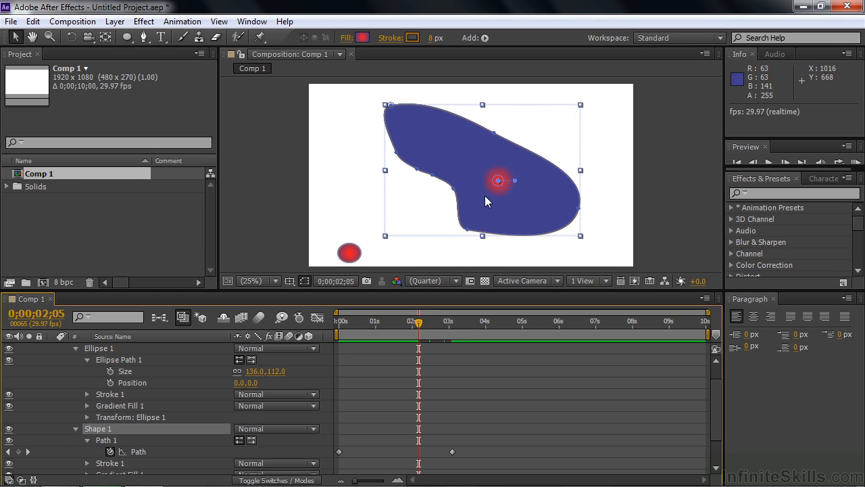
# Step: Enlarge Shape 1's radial gradient by moving its end point toward the shape's upper left, and shift the start point toward the lower right
pyautogui.moveTo(515, 180); pyautogui.dragTo(444, 146)
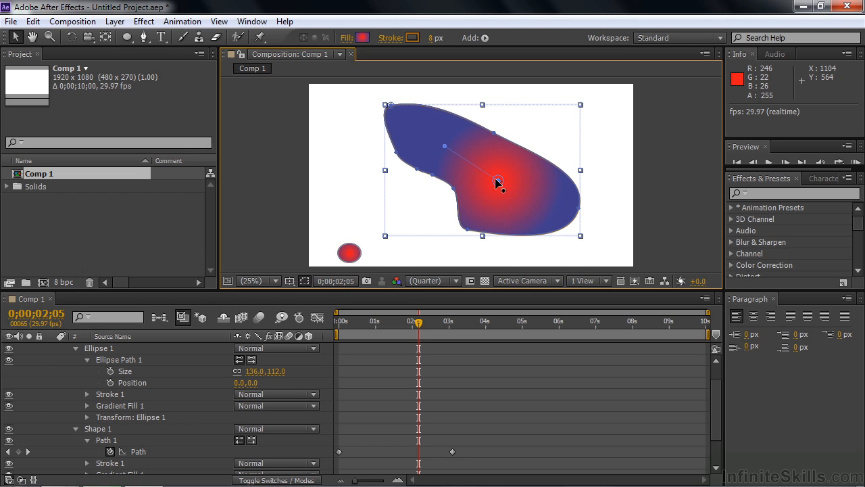
pyautogui.moveTo(531, 201)
pyautogui.mouseDown()
pyautogui.moveTo(538, 195)
pyautogui.moveTo(486, 162)
pyautogui.moveTo(521, 169)
pyautogui.moveTo(518, 207)
pyautogui.mouseUp()
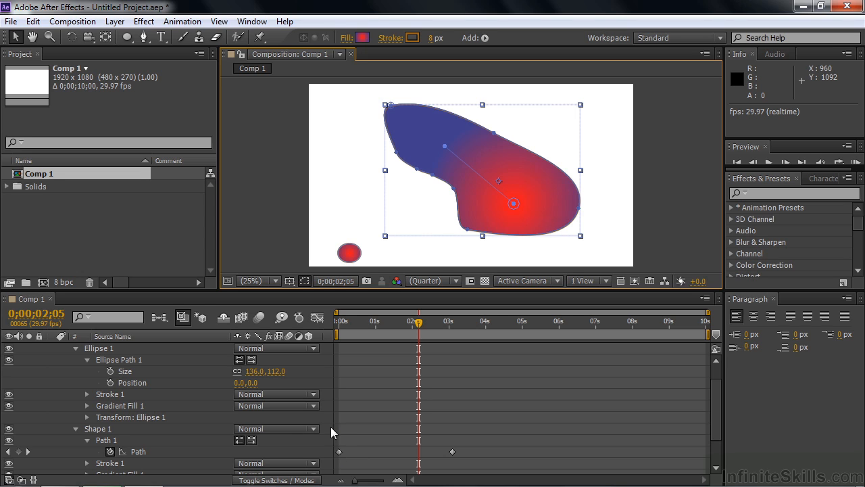
# Step: Collapse Shape Layer 1's properties, hide the layer, and leave no layer selected
pyautogui.moveTo(718, 421); pyautogui.dragTo(716, 399)
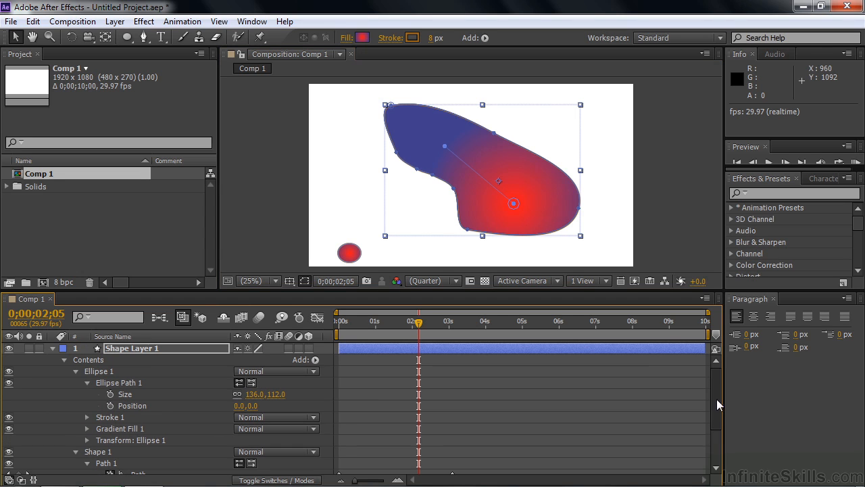
pyautogui.click(53, 349)
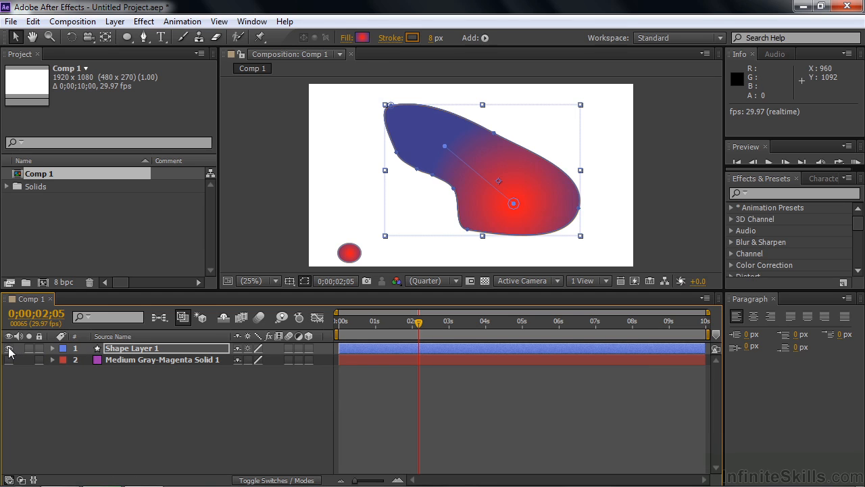
pyautogui.moveTo(9, 349); pyautogui.dragTo(9, 361)
pyautogui.click(37, 389)
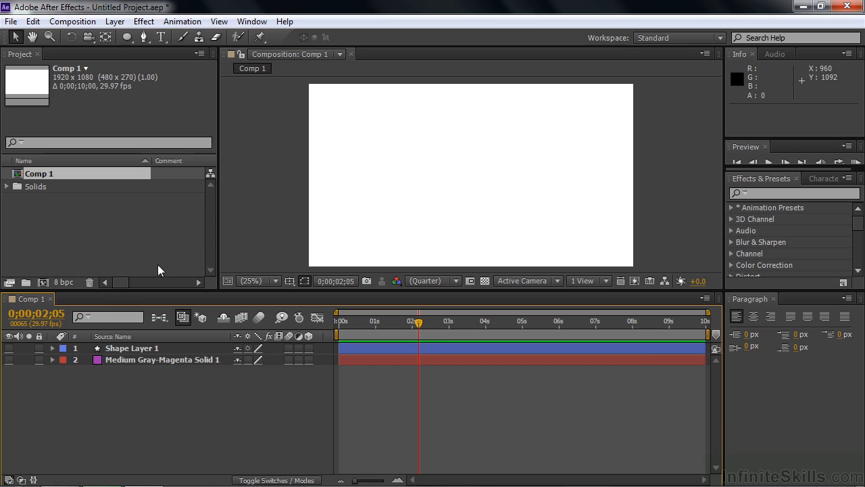
# Step: Draw a closed, curved freeform shape across most of the composition with the Pen tool, and adjust the Bezier handles at its left end
pyautogui.click(143, 36)
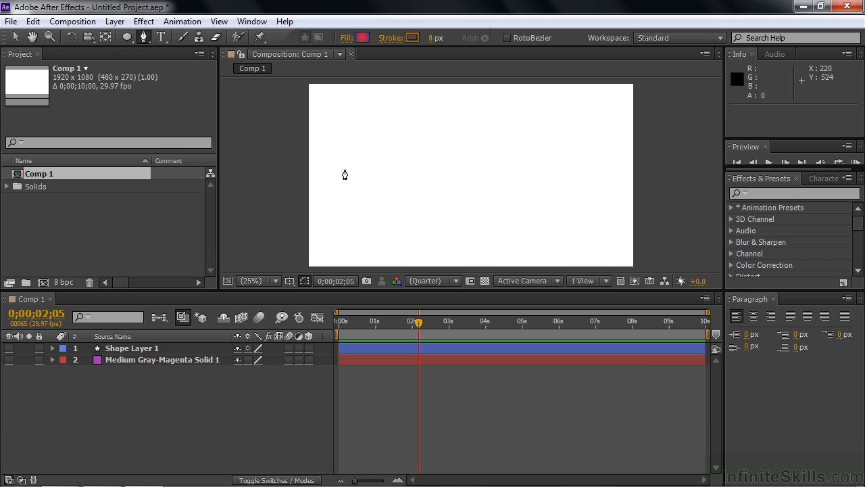
pyautogui.moveTo(356, 152); pyautogui.dragTo(356, 176)
pyautogui.moveTo(415, 119); pyautogui.dragTo(454, 100)
pyautogui.moveTo(515, 138); pyautogui.dragTo(560, 170)
pyautogui.moveTo(466, 241); pyautogui.dragTo(436, 239)
pyautogui.moveTo(376, 223); pyautogui.dragTo(344, 234)
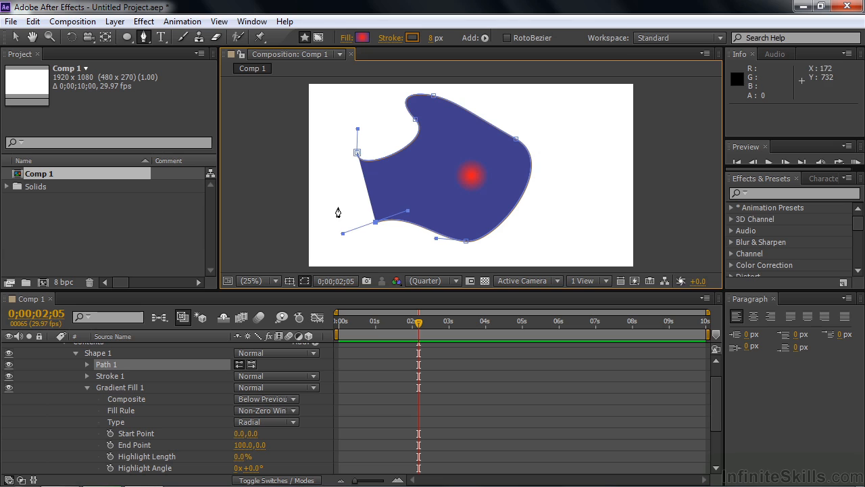
pyautogui.moveTo(338, 205); pyautogui.dragTo(334, 193)
pyautogui.moveTo(358, 154)
pyautogui.mouseDown()
pyautogui.moveTo(361, 126)
pyautogui.moveTo(331, 132)
pyautogui.moveTo(330, 169)
pyautogui.moveTo(329, 145)
pyautogui.moveTo(356, 138)
pyautogui.mouseUp()
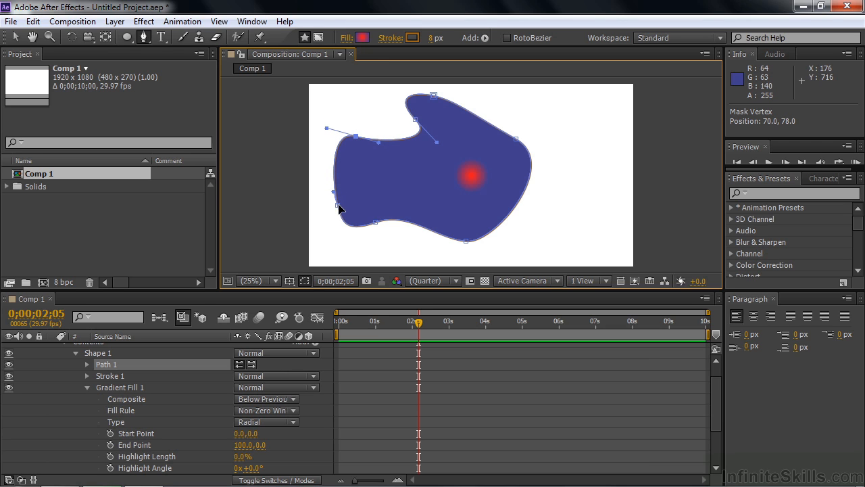
pyautogui.moveTo(336, 204); pyautogui.dragTo(325, 191)
pyautogui.moveTo(344, 233); pyautogui.dragTo(340, 236)
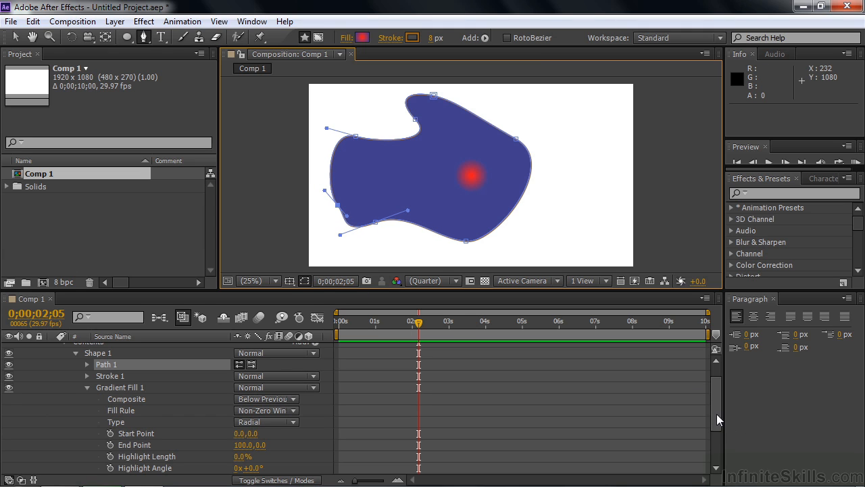
# Step: Hide and collapse Shape Layer 2, and select Shape Layer 1 and make it visible
pyautogui.moveTo(717, 414); pyautogui.dragTo(711, 379)
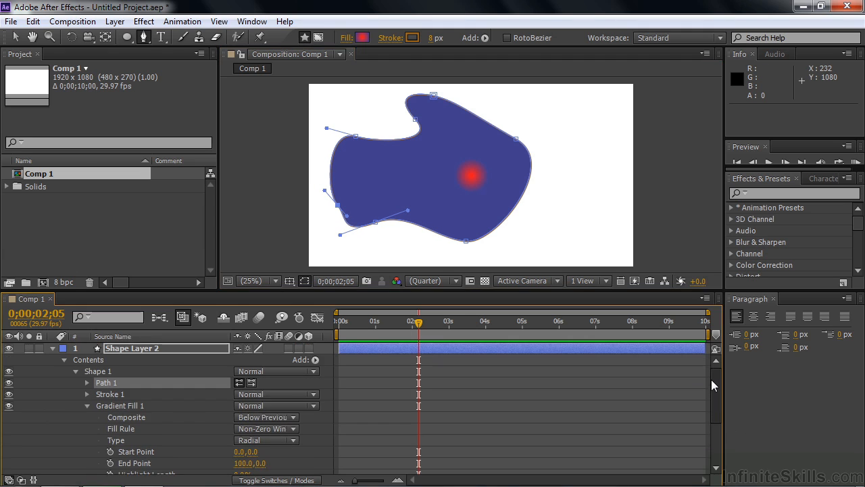
pyautogui.click(8, 348)
pyautogui.click(53, 349)
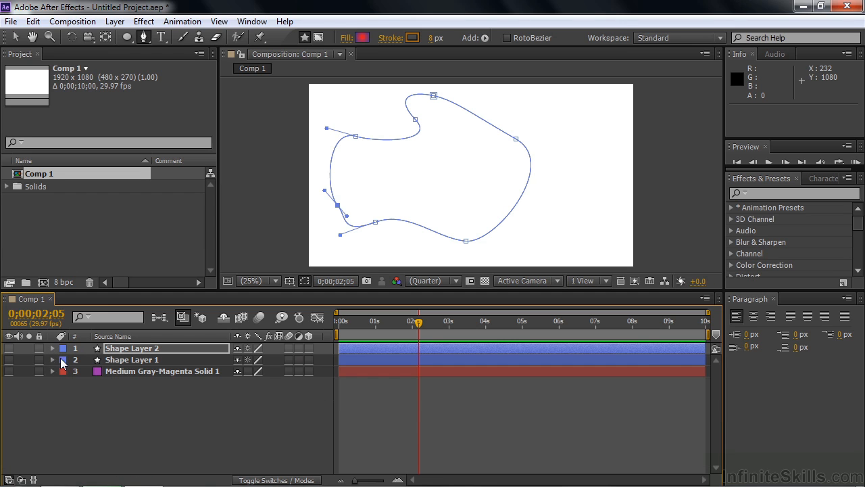
pyautogui.click(106, 360)
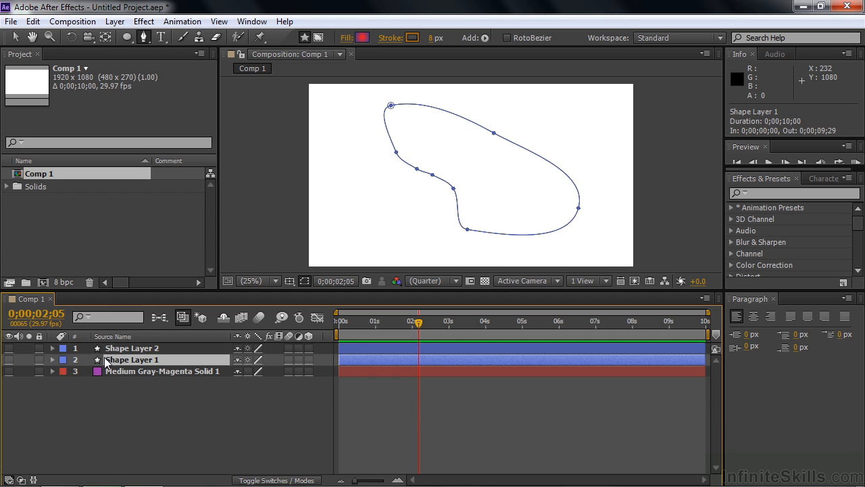
pyautogui.click(9, 360)
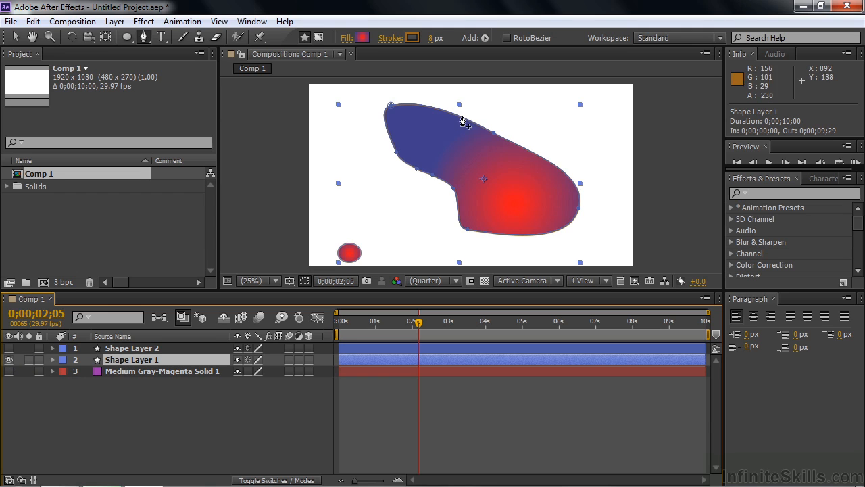
# Step: Reshape Shape Layer 1's path at 0;00;02;05 with the Pen tool by moving vertices on its upper edge and lower-left side
pyautogui.click(500, 125)
pyautogui.moveTo(499, 125); pyautogui.dragTo(497, 129)
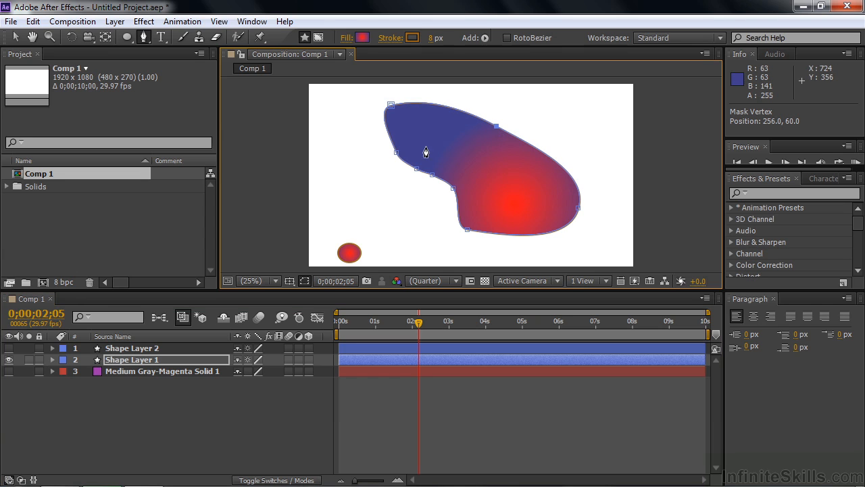
pyautogui.moveTo(396, 153); pyautogui.dragTo(398, 177)
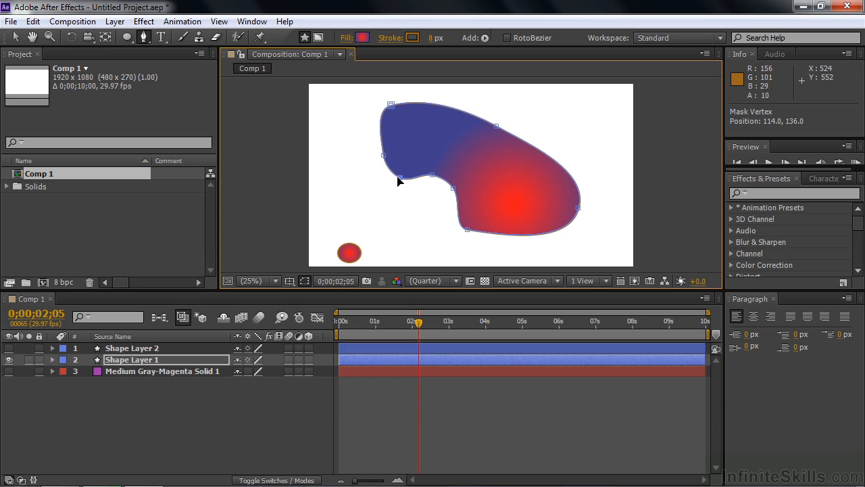
pyautogui.click(149, 42)
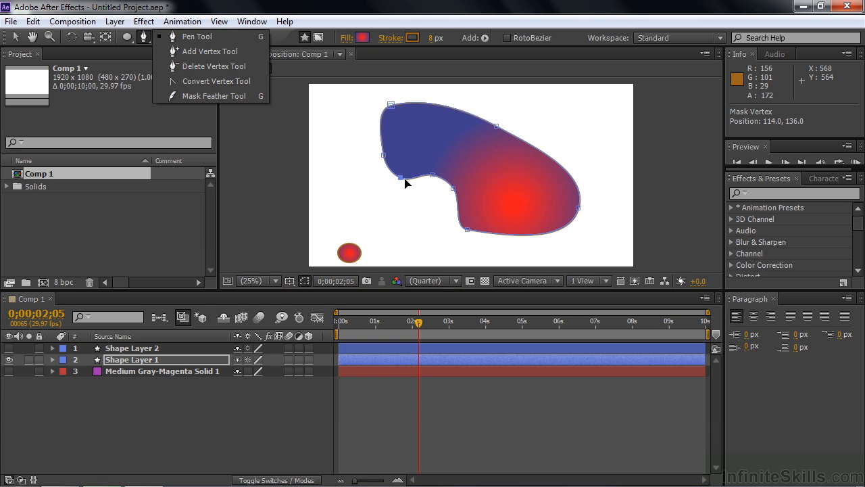
pyautogui.moveTo(398, 177); pyautogui.dragTo(396, 180)
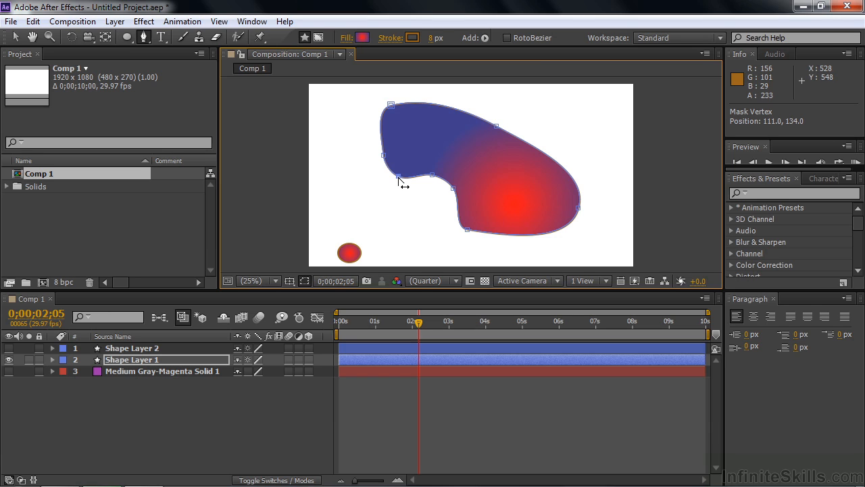
# Step: Adjust the RotoBezier tension of three neighbouring vertices along Shape Layer 1's lower-left edge to 1%, 2% and 0%
pyautogui.moveTo(399, 179); pyautogui.dragTo(452, 200)
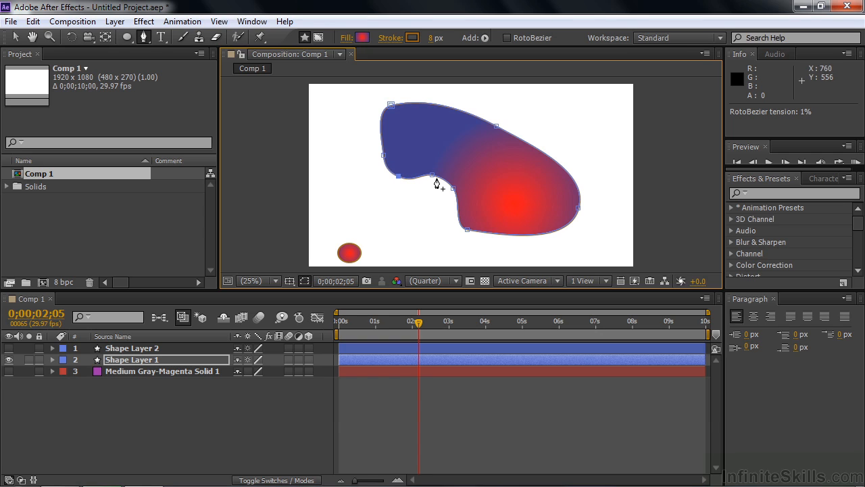
pyautogui.moveTo(434, 179); pyautogui.dragTo(409, 171)
pyautogui.click(453, 188)
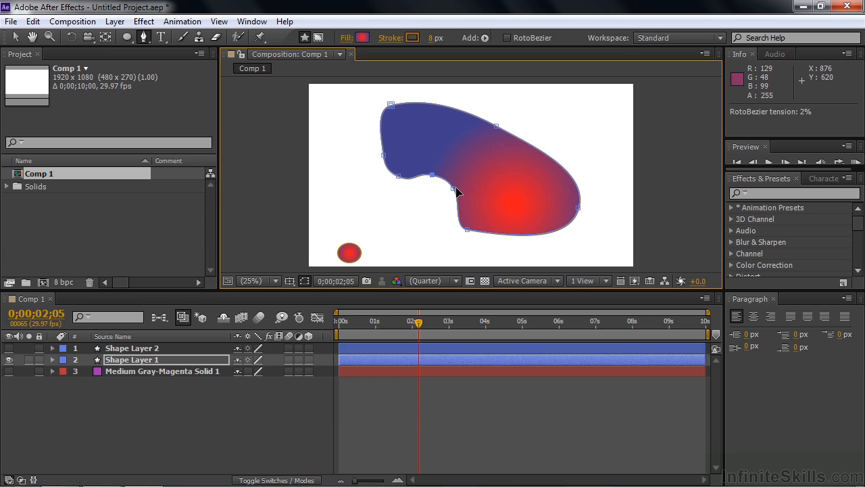
pyautogui.moveTo(459, 201)
pyautogui.mouseDown()
pyautogui.moveTo(429, 119)
pyautogui.moveTo(442, 204)
pyautogui.moveTo(411, 214)
pyautogui.moveTo(469, 175)
pyautogui.moveTo(411, 191)
pyautogui.moveTo(468, 180)
pyautogui.moveTo(412, 203)
pyautogui.moveTo(477, 186)
pyautogui.moveTo(392, 209)
pyautogui.moveTo(462, 191)
pyautogui.mouseUp()
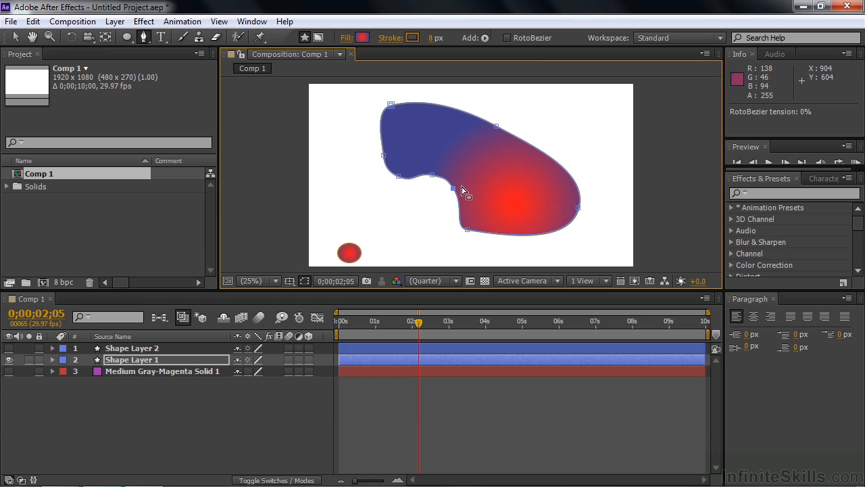